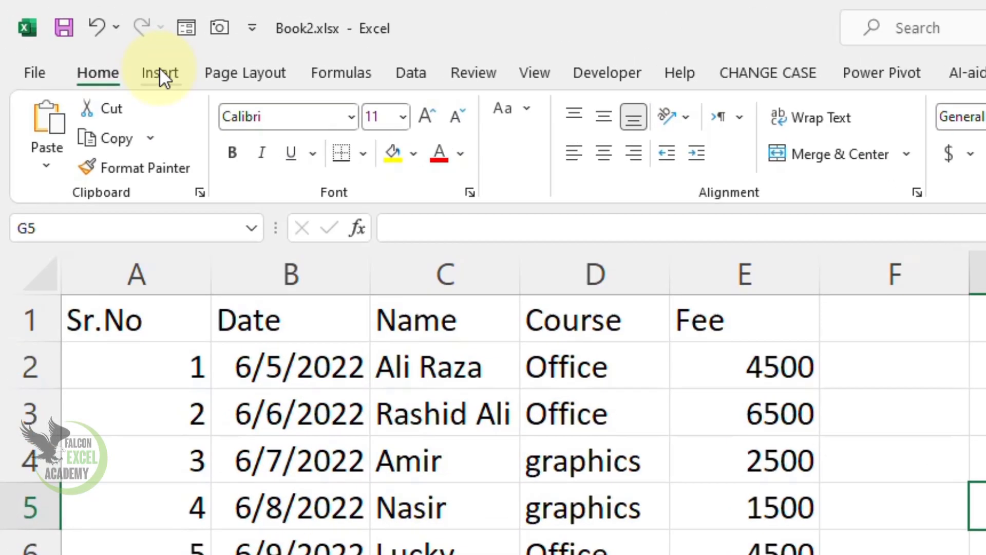
# Step: Select the data range A1:E16, including the header row
pyautogui.click(160, 68)
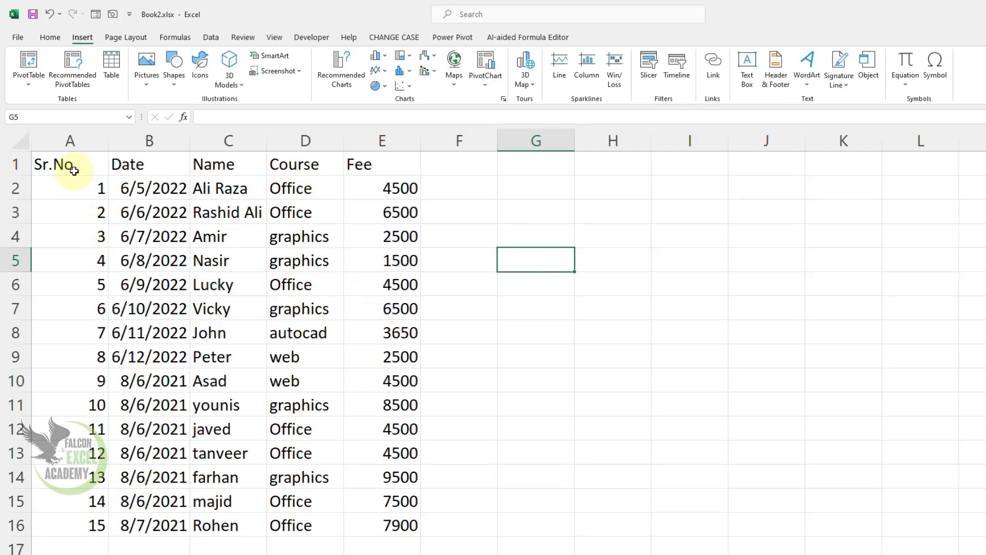
pyautogui.moveTo(74, 170); pyautogui.dragTo(379, 522)
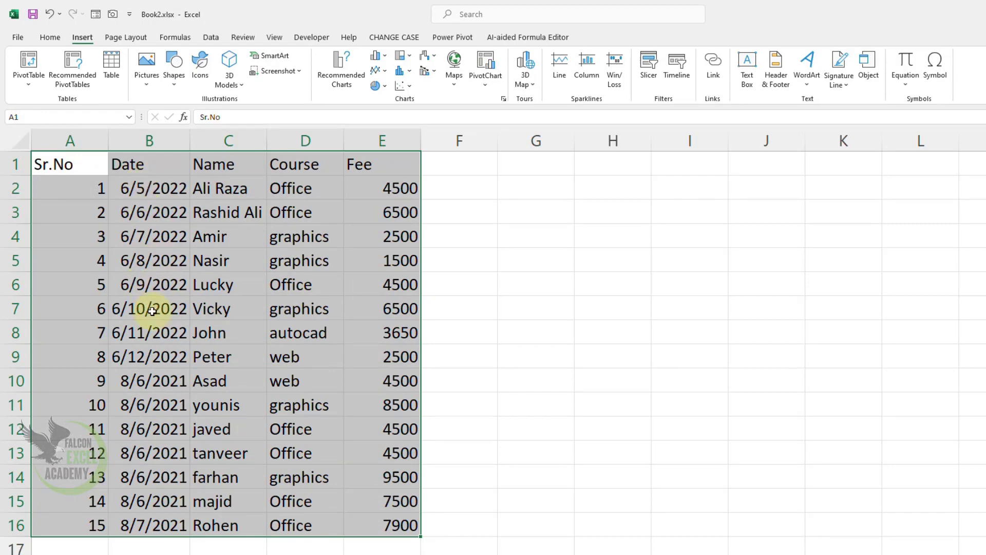
pyautogui.click(677, 77)
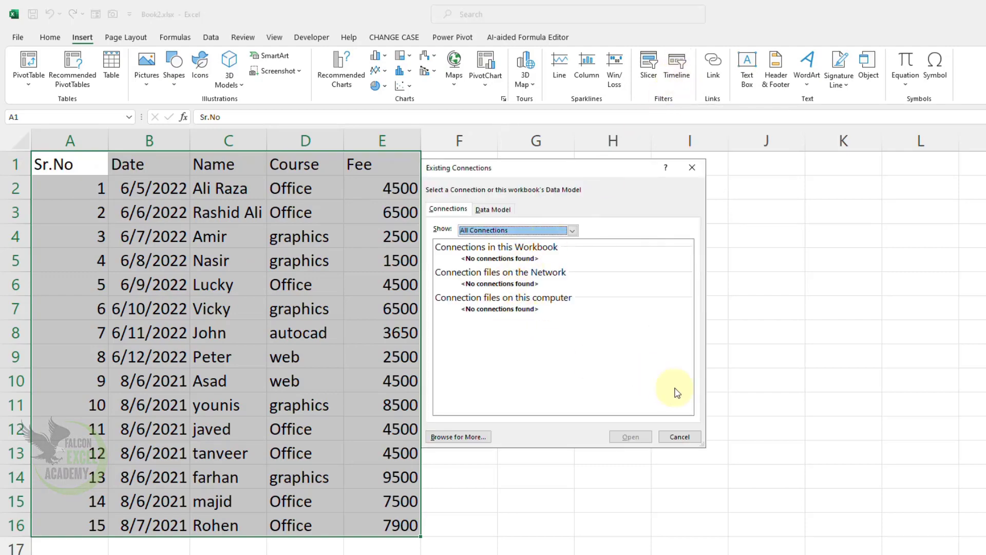
pyautogui.moveTo(540, 172); pyautogui.dragTo(632, 172)
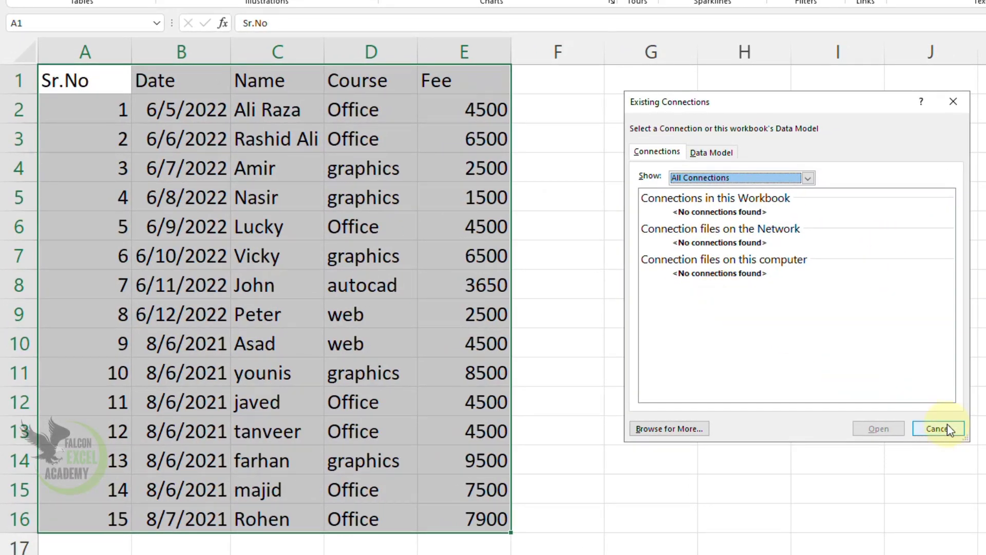
pyautogui.click(894, 435)
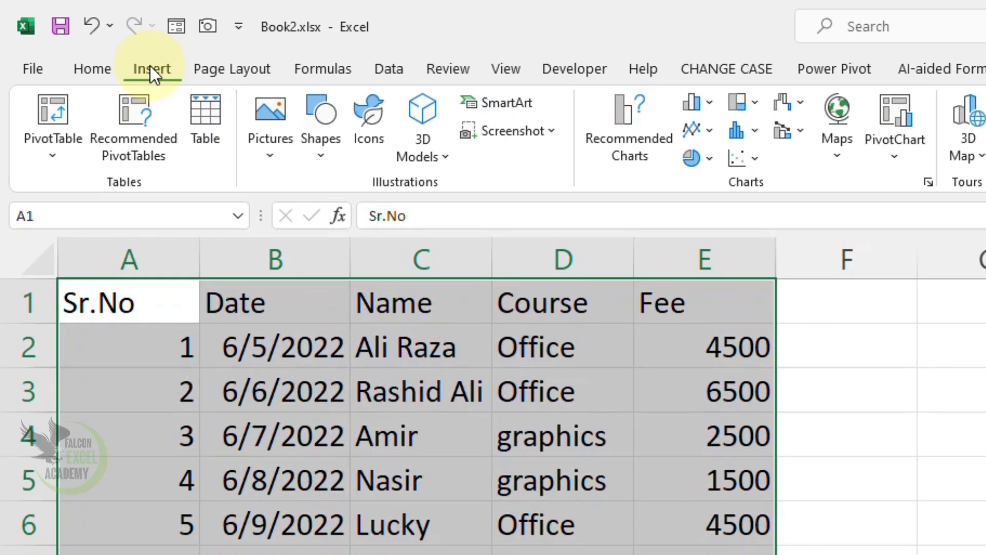
# Step: Convert the selected range A1:E16 into a table that uses the first row as headers
pyautogui.click(203, 111)
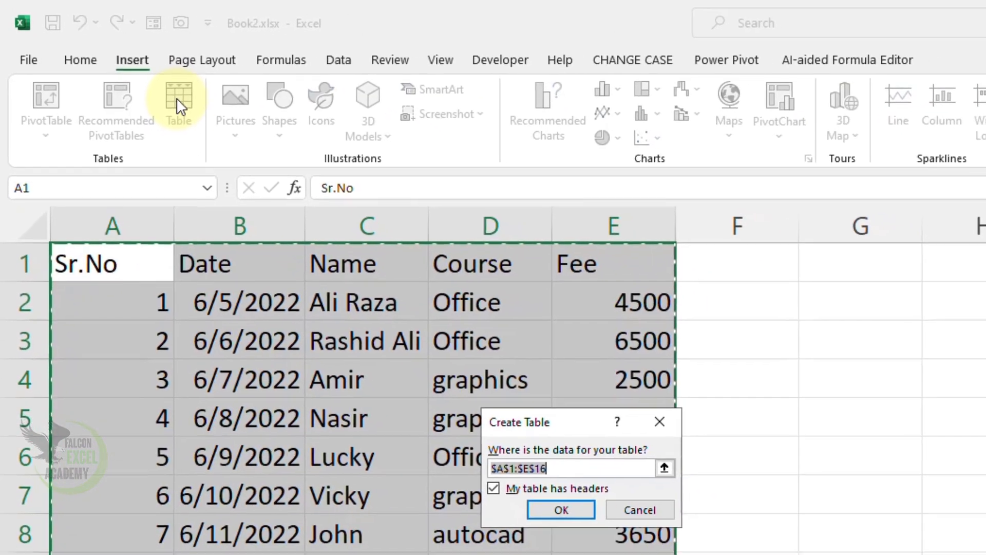
pyautogui.moveTo(555, 426); pyautogui.dragTo(591, 421)
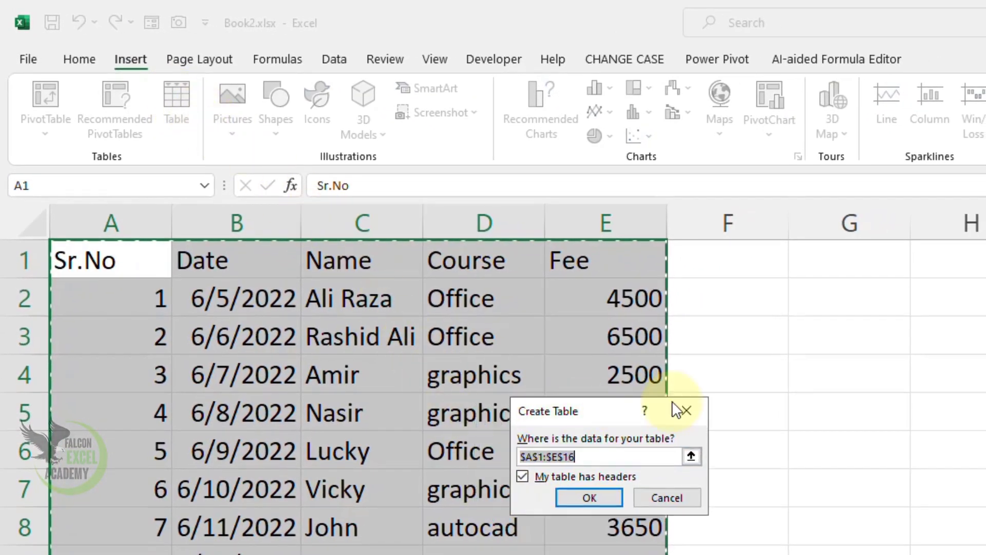
pyautogui.moveTo(672, 403); pyautogui.dragTo(921, 376)
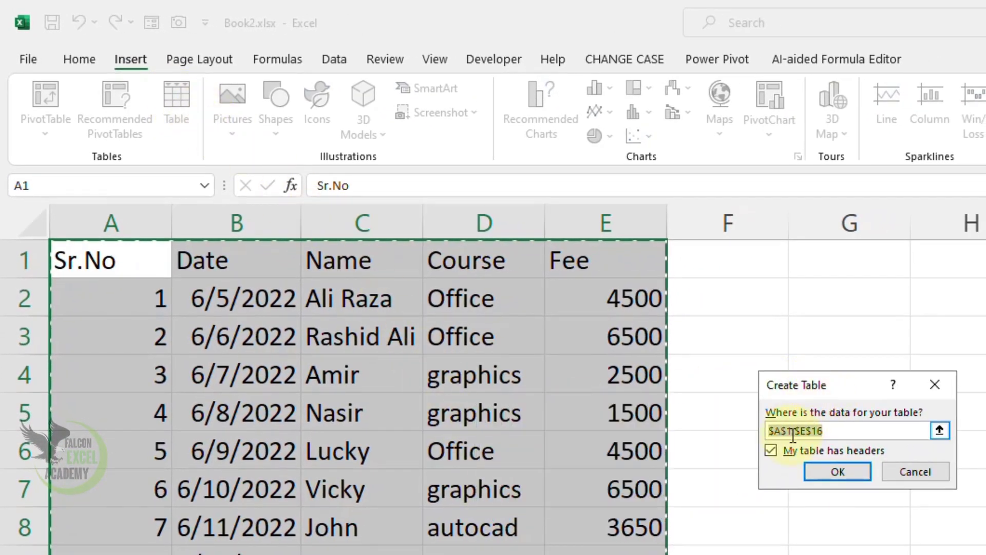
pyautogui.click(772, 454)
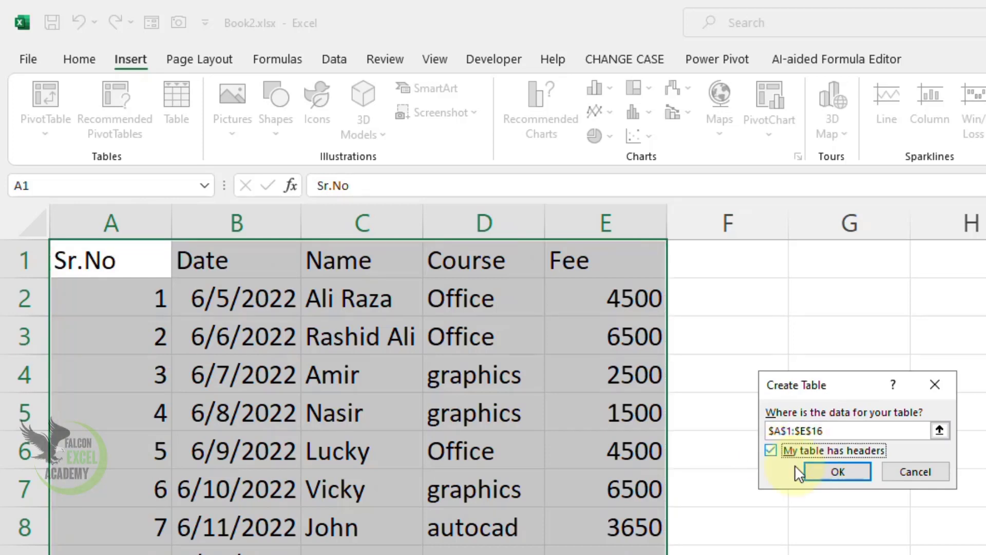
pyautogui.click(839, 473)
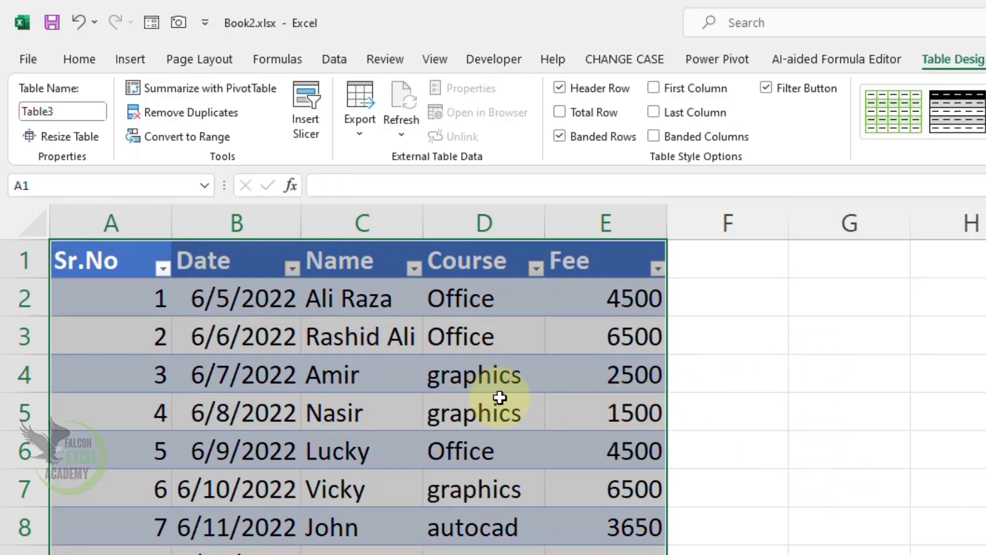
# Step: Create a PivotTable from the student fee table on a new worksheet
pyautogui.click(140, 57)
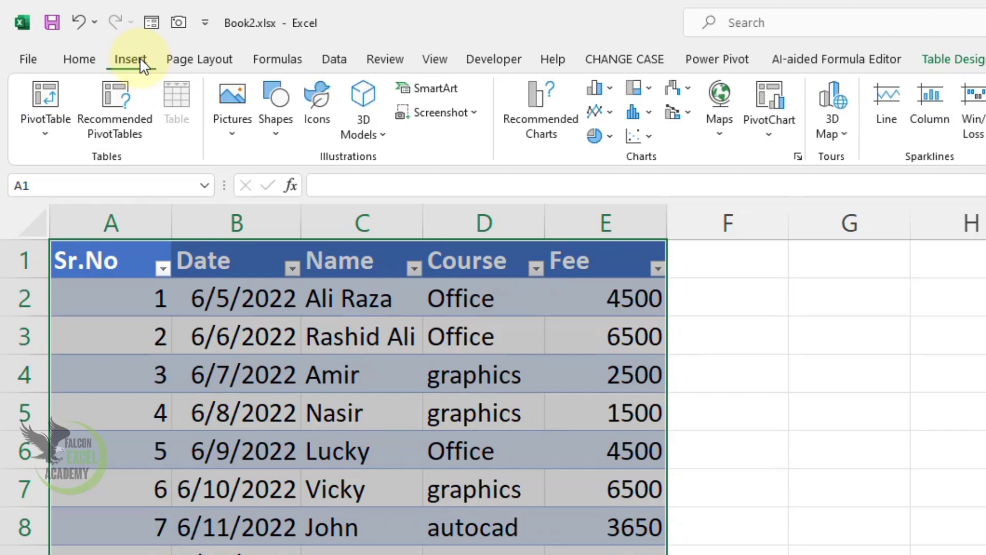
pyautogui.click(52, 103)
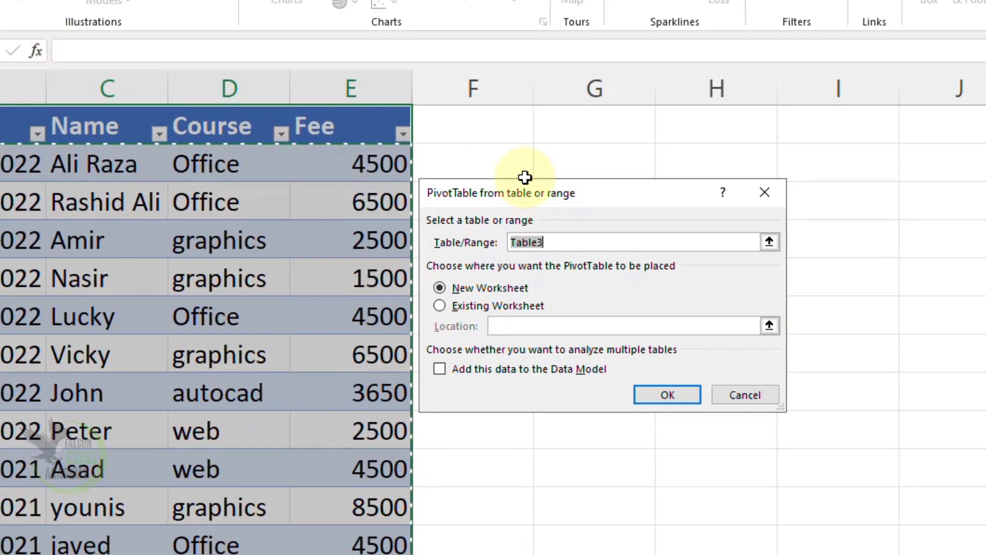
pyautogui.moveTo(570, 194); pyautogui.dragTo(716, 178)
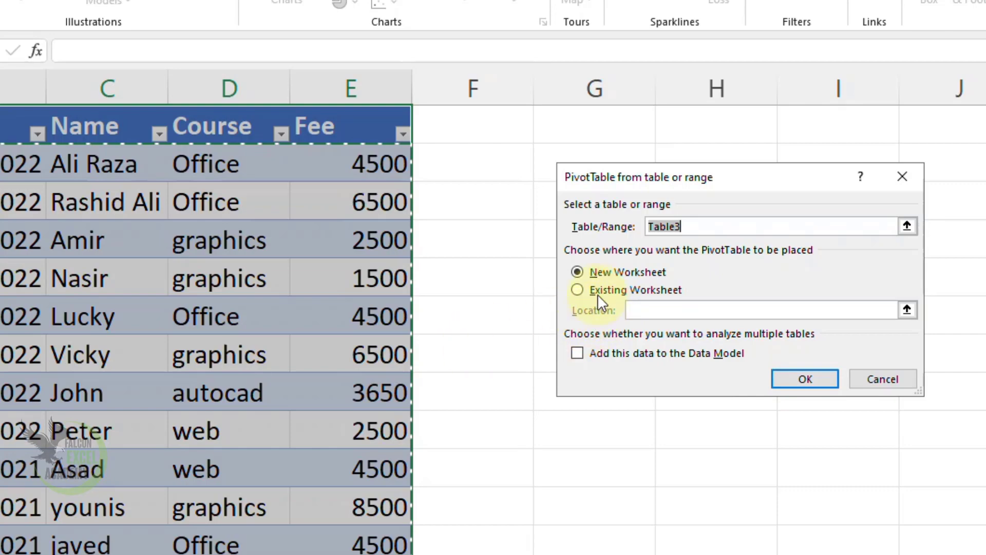
pyautogui.click(616, 276)
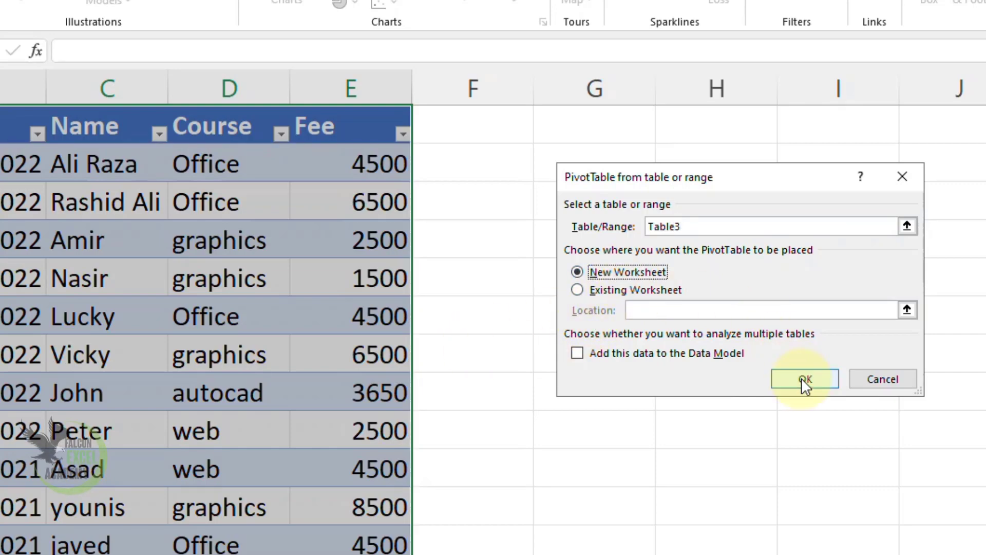
pyautogui.click(802, 378)
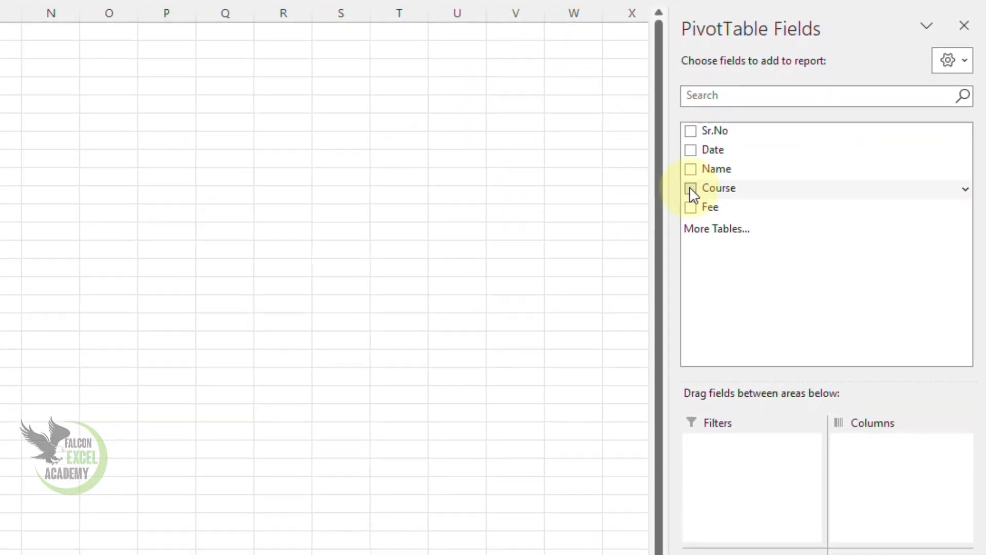
# Step: Build the PivotTable with Course as rows and the sum of Fee and count of Name as values
pyautogui.click(683, 197)
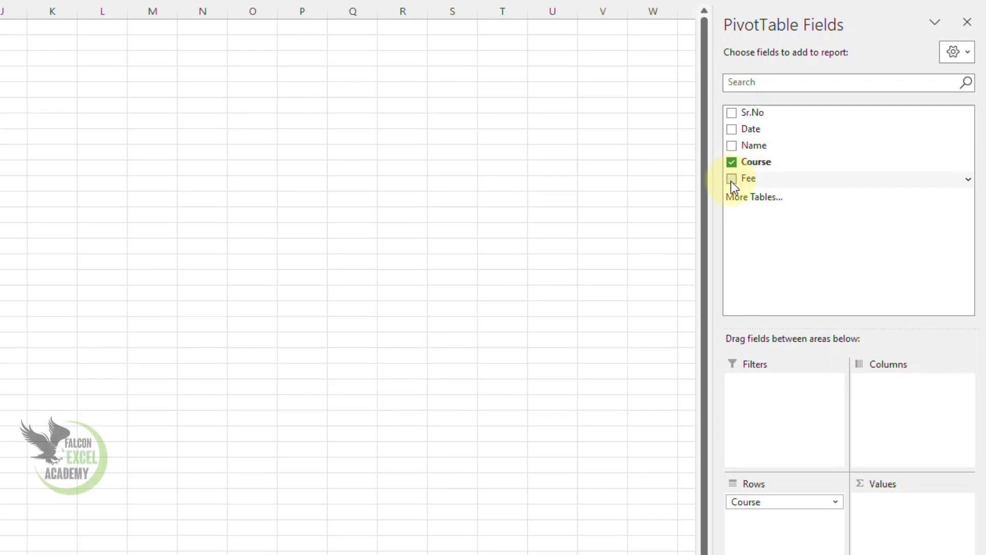
pyautogui.click(732, 180)
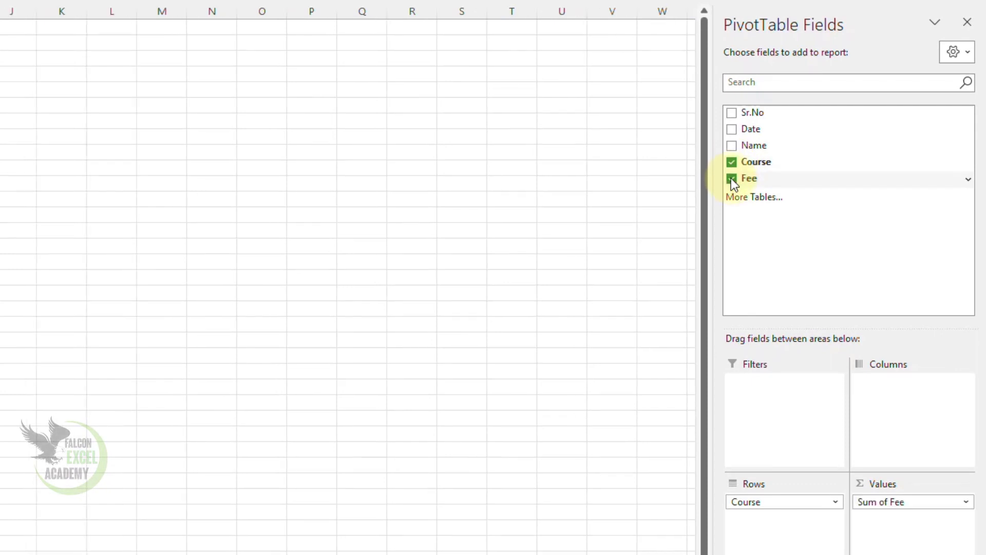
pyautogui.click(731, 146)
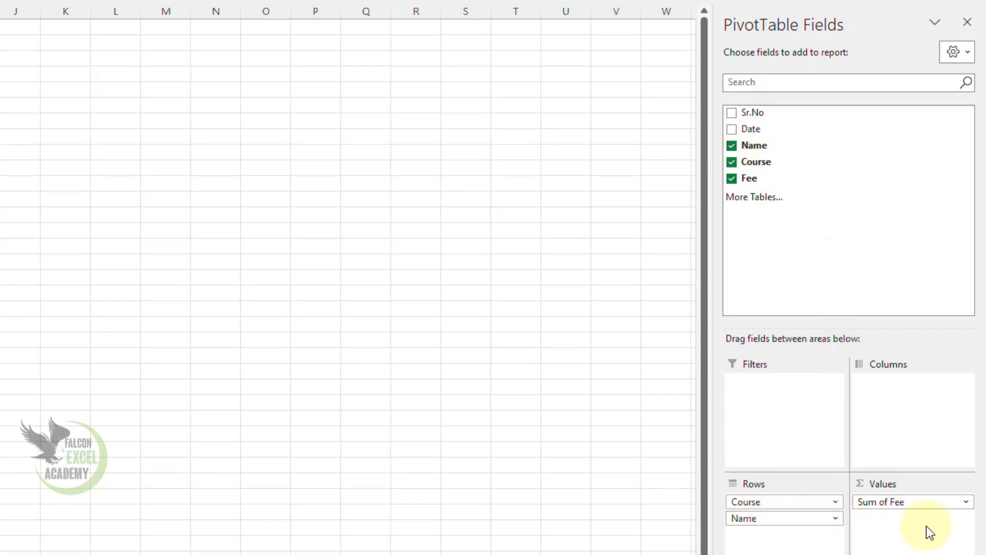
pyautogui.moveTo(756, 520); pyautogui.dragTo(897, 521)
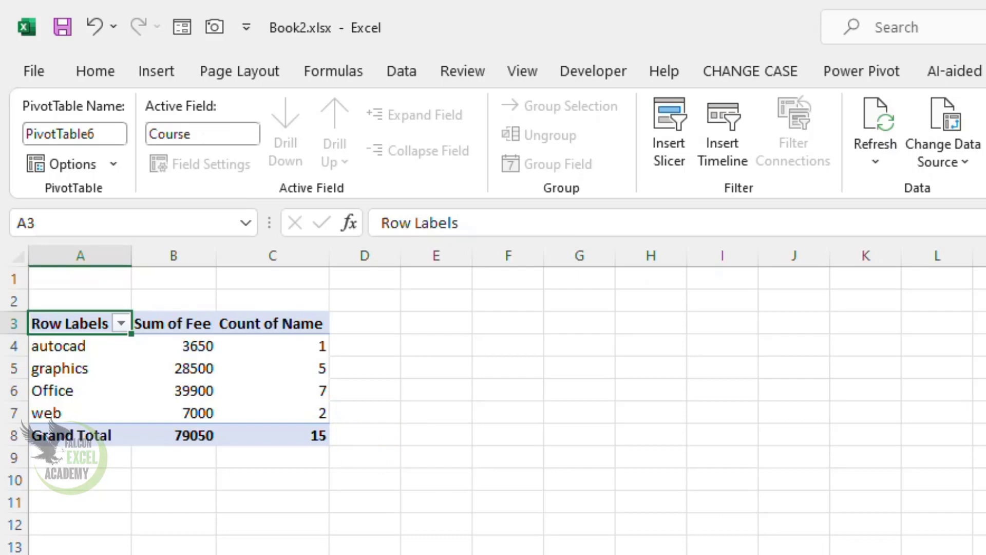
# Step: Start a PivotChart based on the course fee PivotTable
pyautogui.click(180, 385)
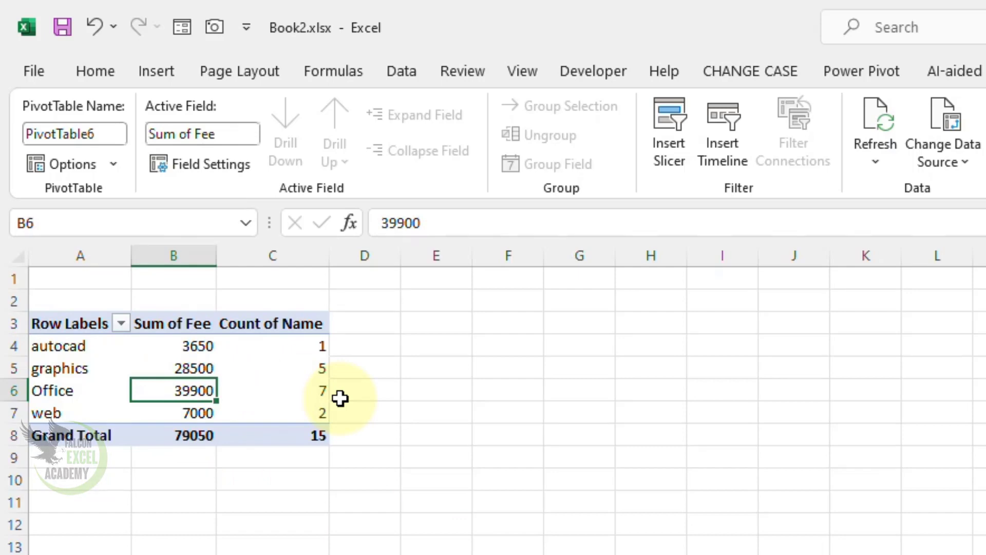
pyautogui.click(225, 387)
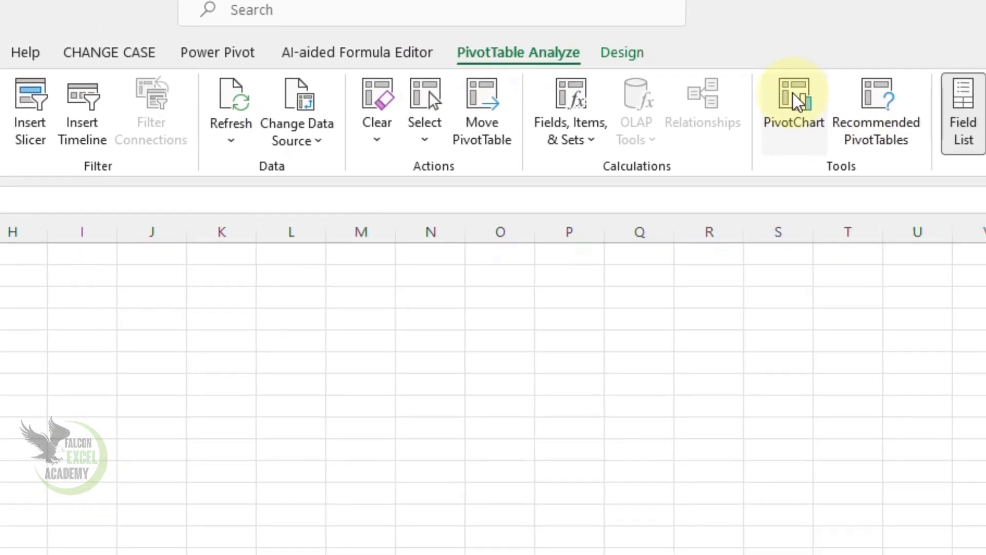
pyautogui.click(802, 120)
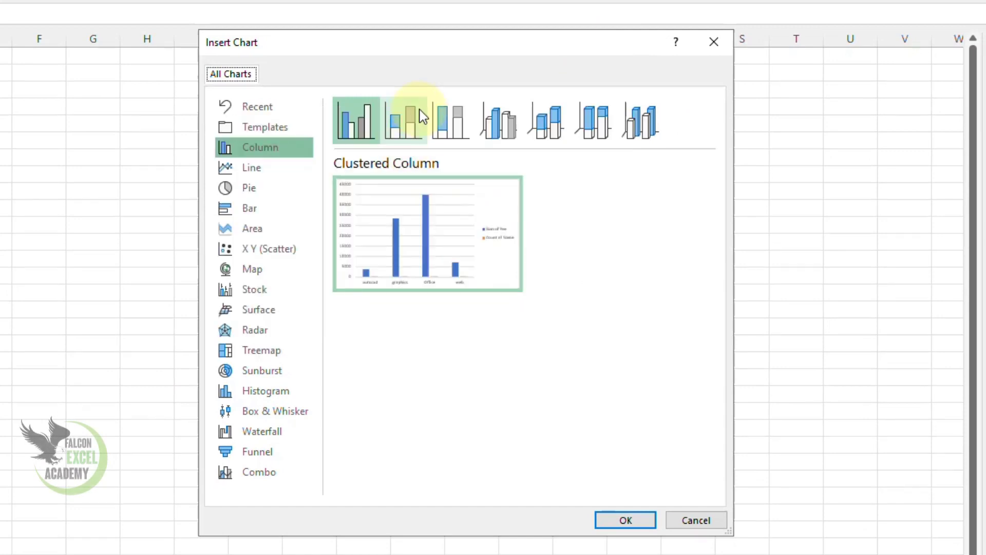
# Step: Preview the stacked, 100% stacked and 3-D column chart variants for the PivotChart
pyautogui.click(410, 121)
pyautogui.click(451, 123)
pyautogui.click(503, 126)
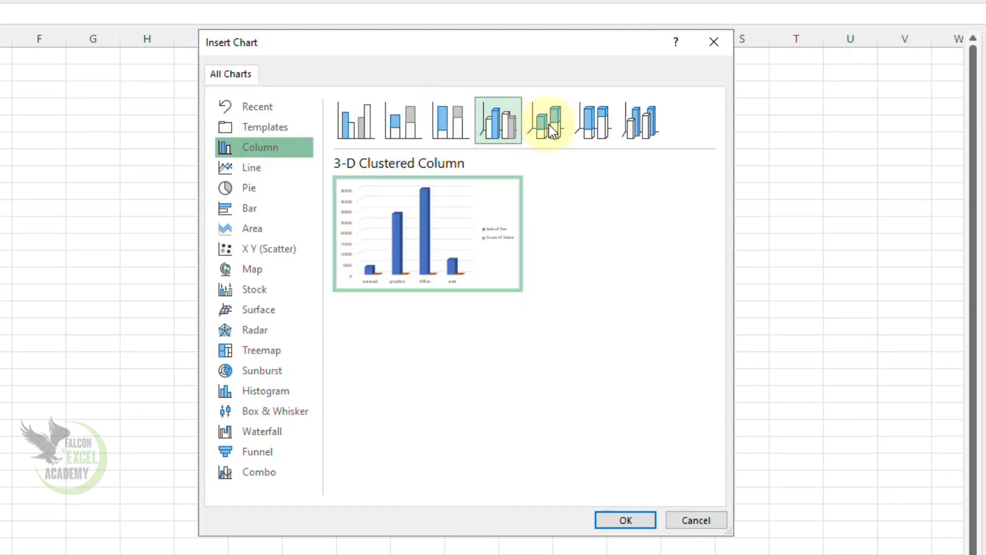
pyautogui.click(560, 131)
pyautogui.click(599, 120)
pyautogui.click(647, 119)
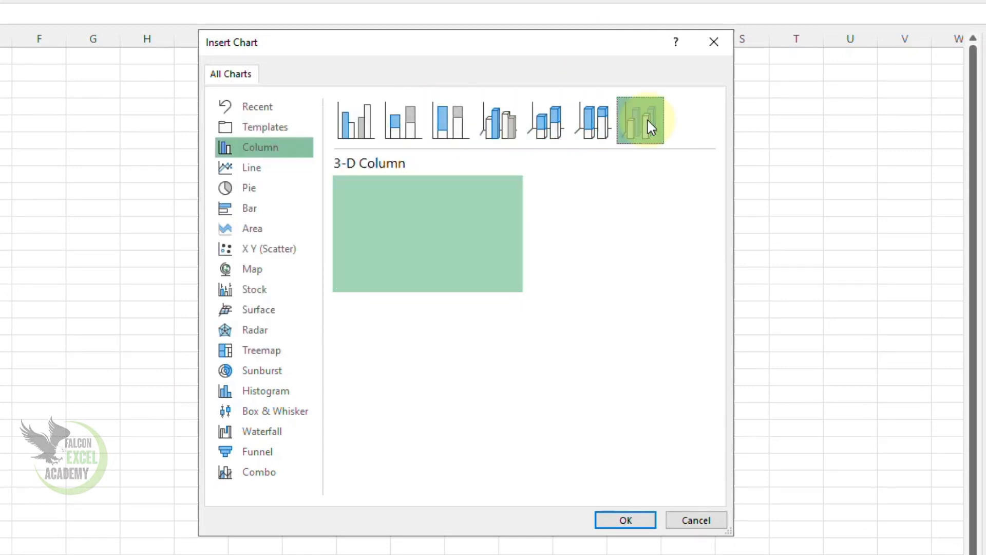
pyautogui.click(578, 132)
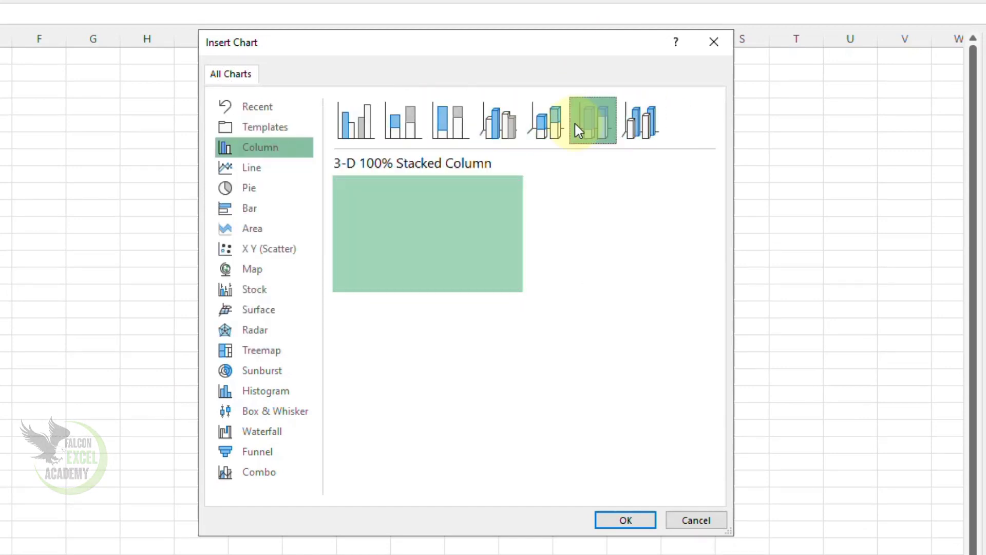
# Step: Insert the PivotChart as a Clustered Column chart and place it beside the PivotTable, starting in column D near row 2
pyautogui.click(358, 123)
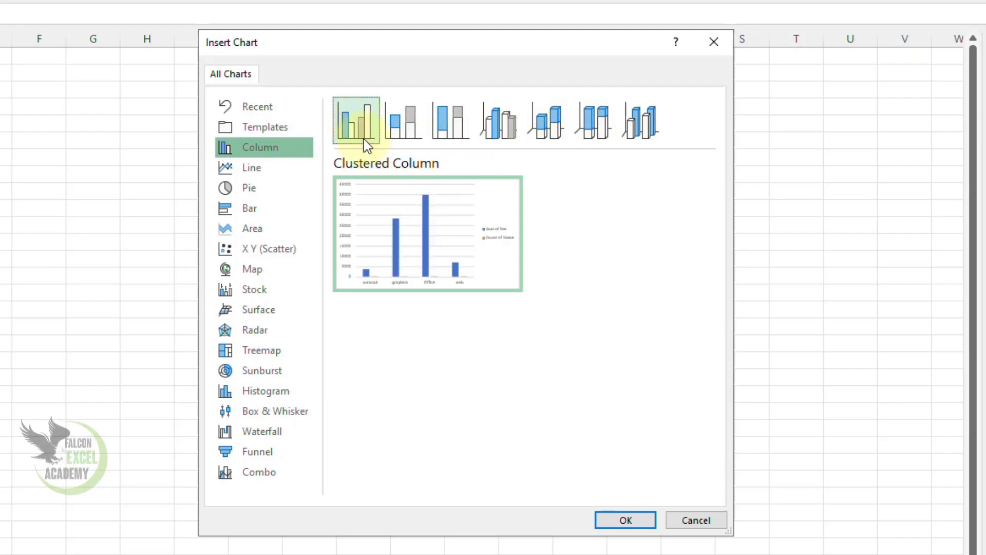
pyautogui.click(603, 518)
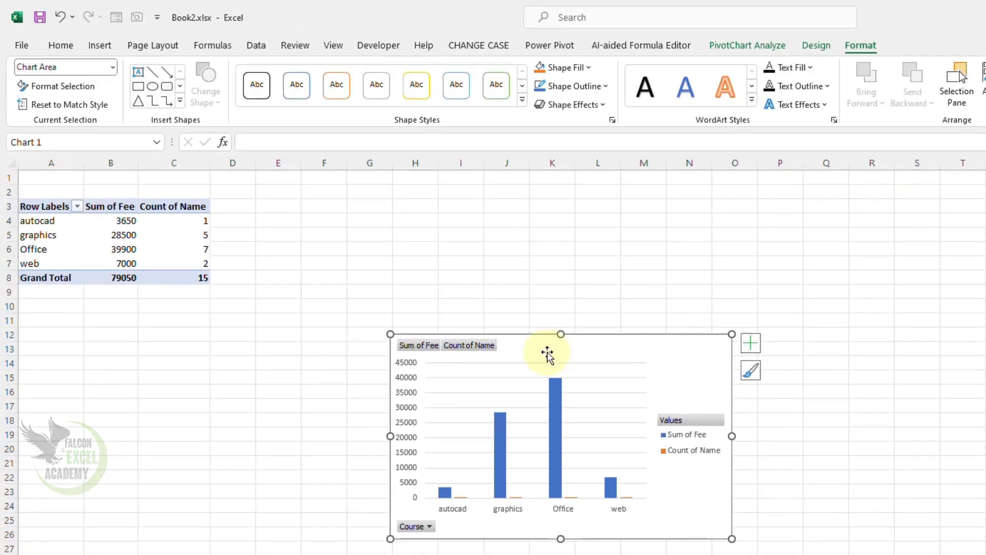
pyautogui.moveTo(546, 352)
pyautogui.mouseDown()
pyautogui.moveTo(454, 293)
pyautogui.moveTo(386, 202)
pyautogui.mouseUp()
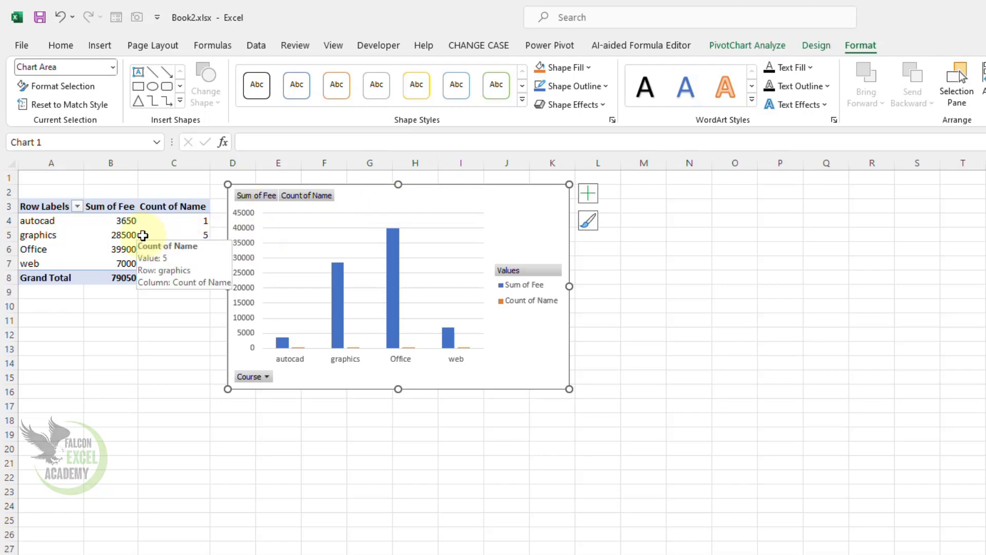
# Step: Insert a timeline for the PivotTable based on the Date field
pyautogui.click(123, 236)
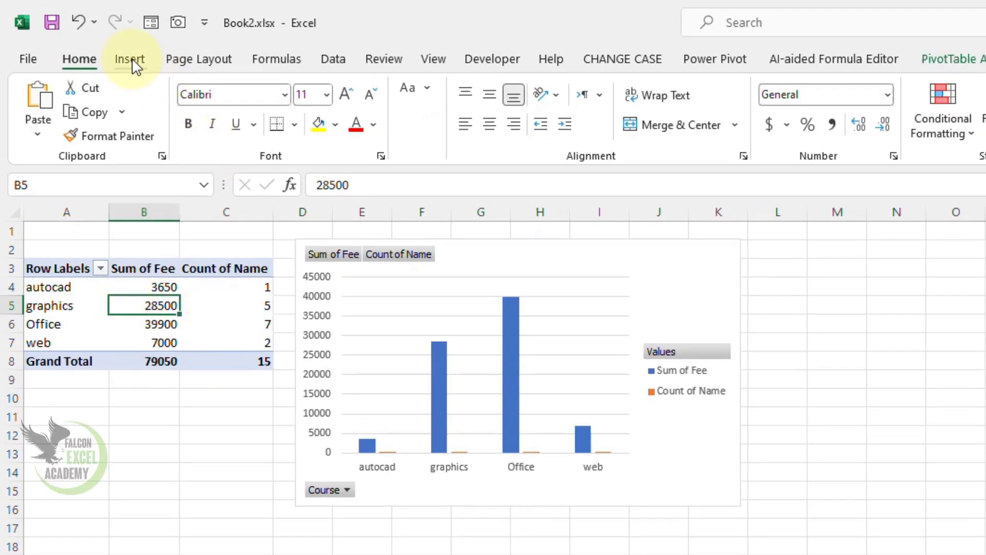
pyautogui.click(118, 52)
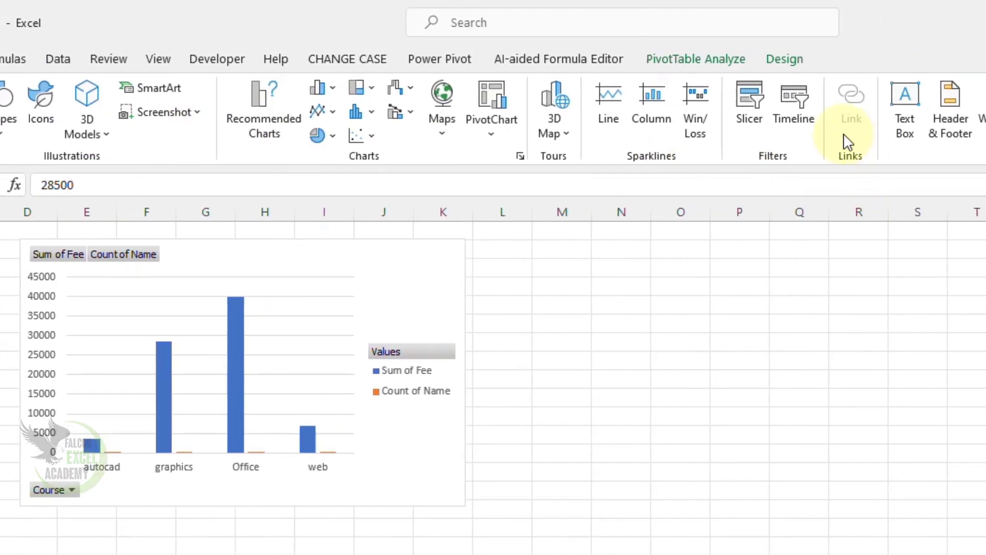
pyautogui.click(794, 92)
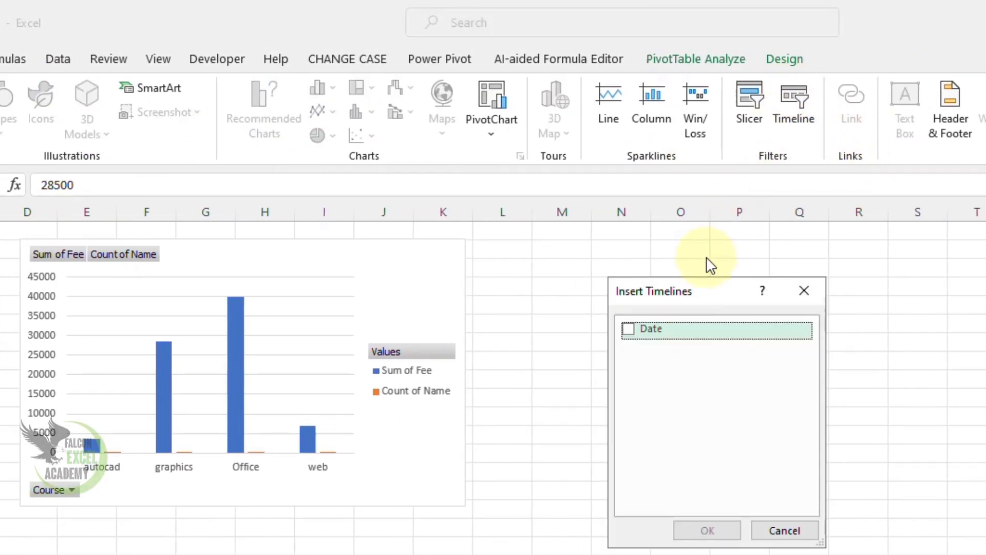
pyautogui.moveTo(682, 302); pyautogui.dragTo(411, 503)
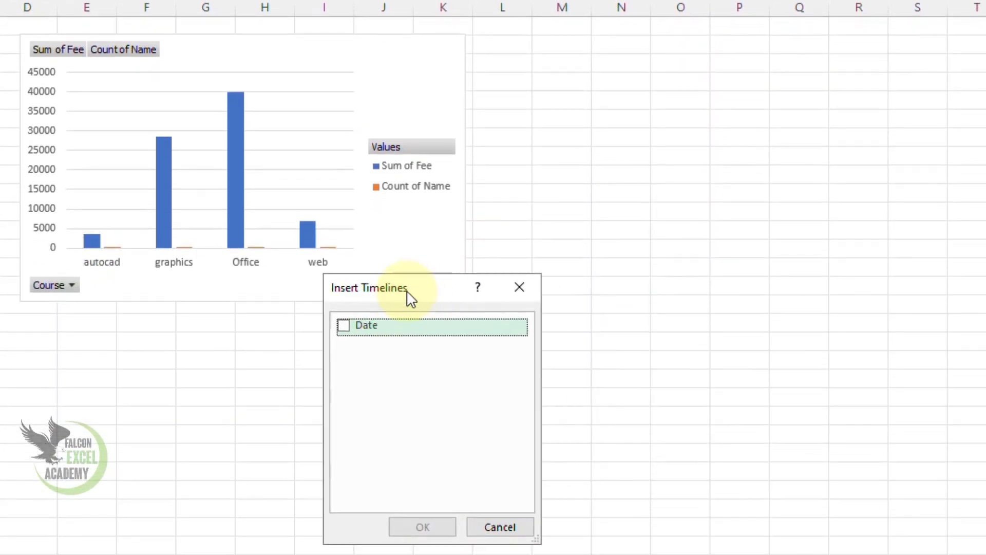
pyautogui.moveTo(411, 299); pyautogui.dragTo(290, 311)
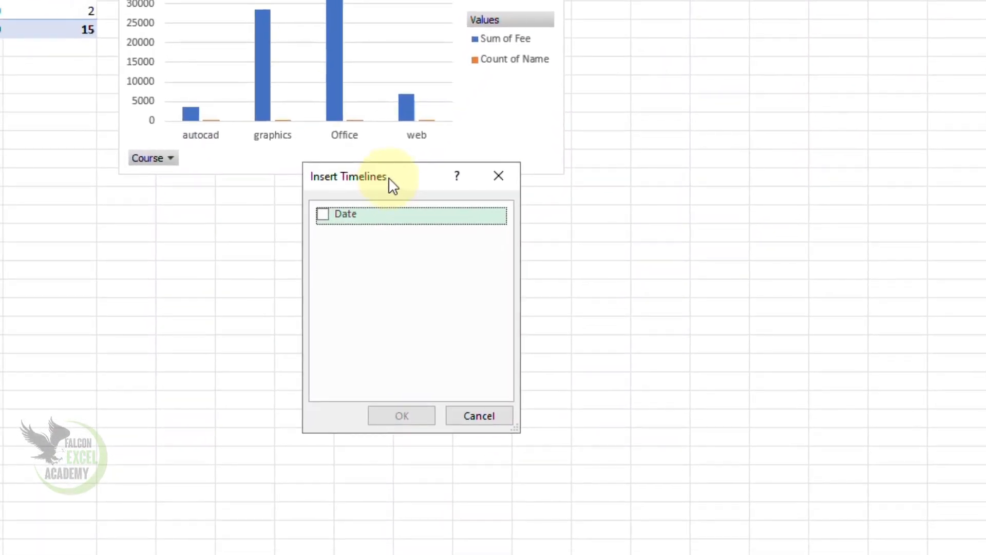
pyautogui.click(325, 217)
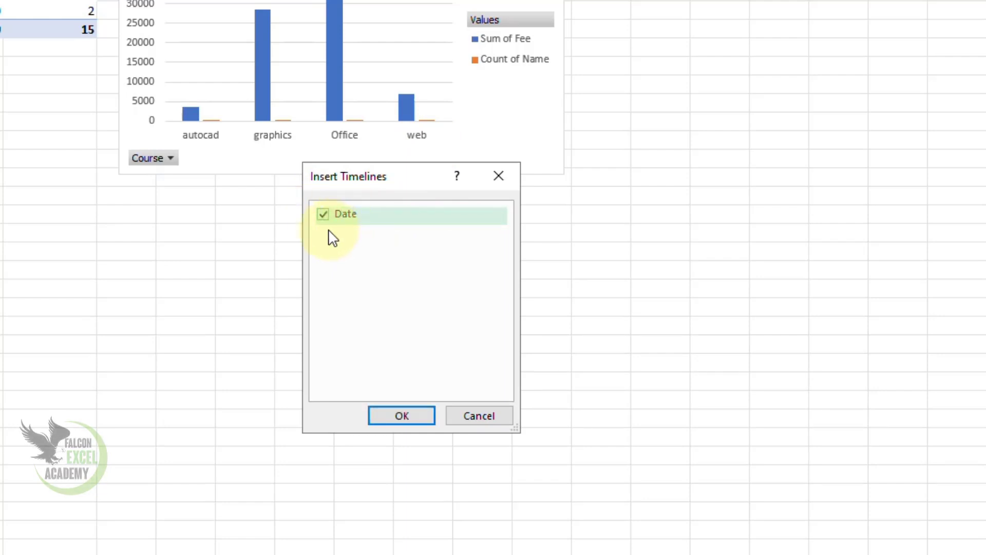
pyautogui.click(393, 414)
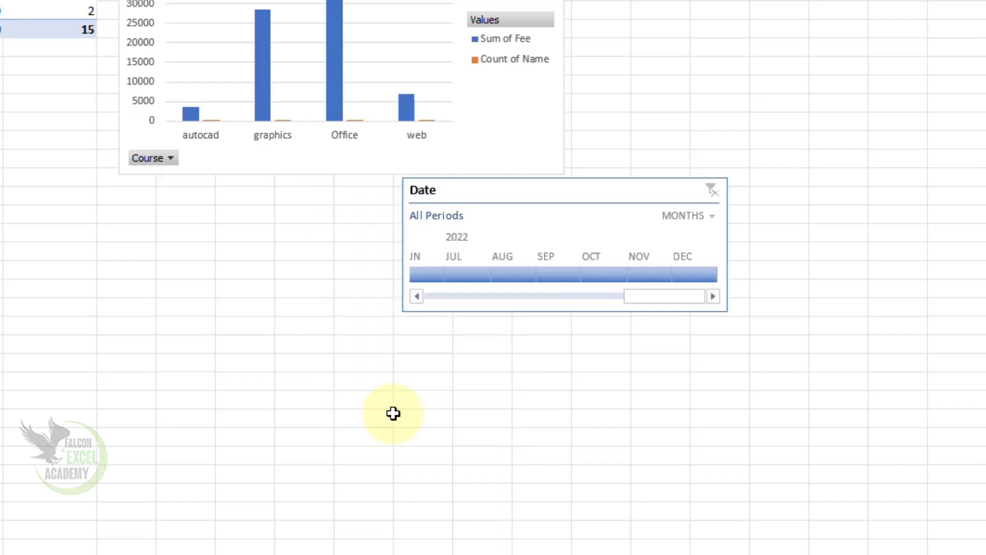
# Step: Place the Date timeline below the PivotTable and chart from column A, widened to about 8.04", with its range starting at January 2021
pyautogui.moveTo(515, 194); pyautogui.dragTo(0, 203)
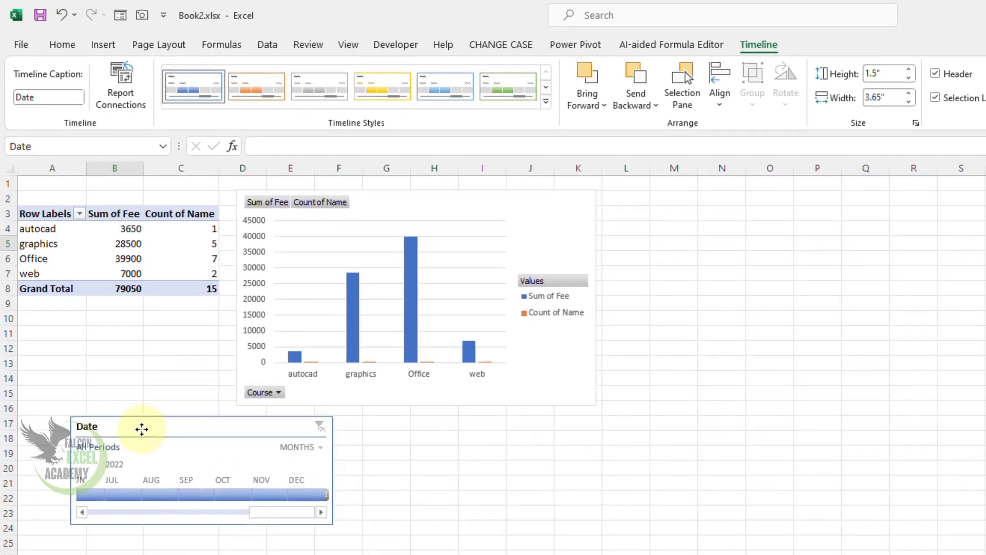
pyautogui.moveTo(142, 428); pyautogui.dragTo(93, 428)
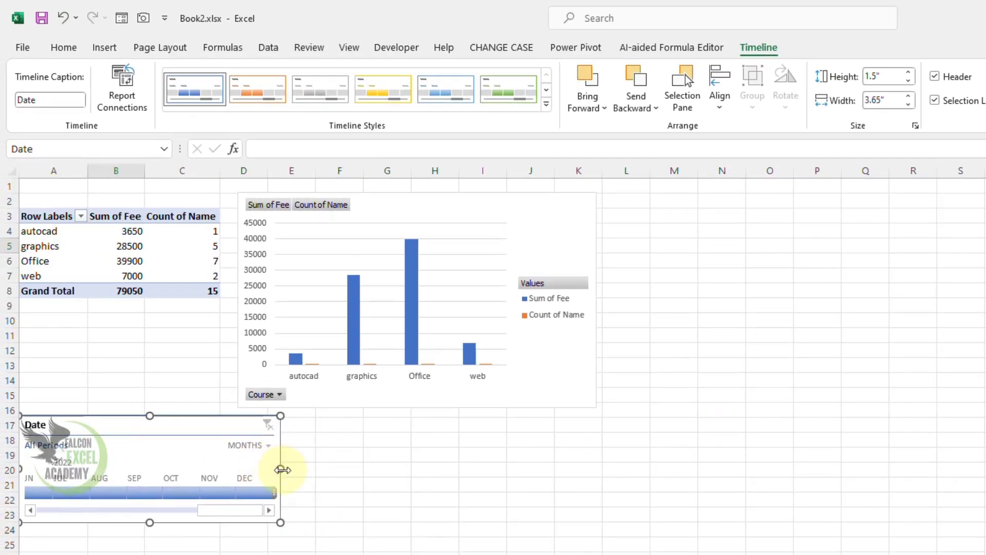
pyautogui.moveTo(281, 469); pyautogui.dragTo(595, 472)
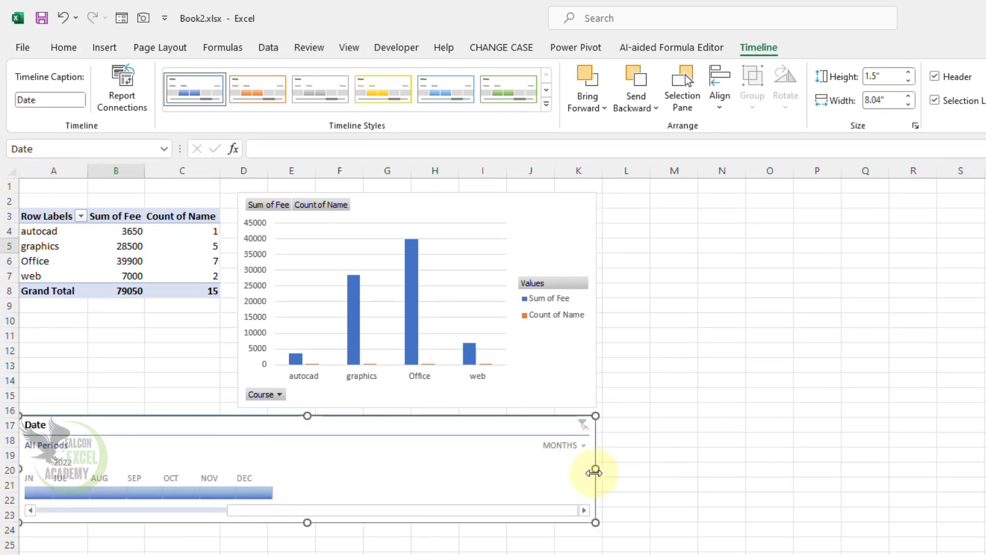
pyautogui.click(443, 511)
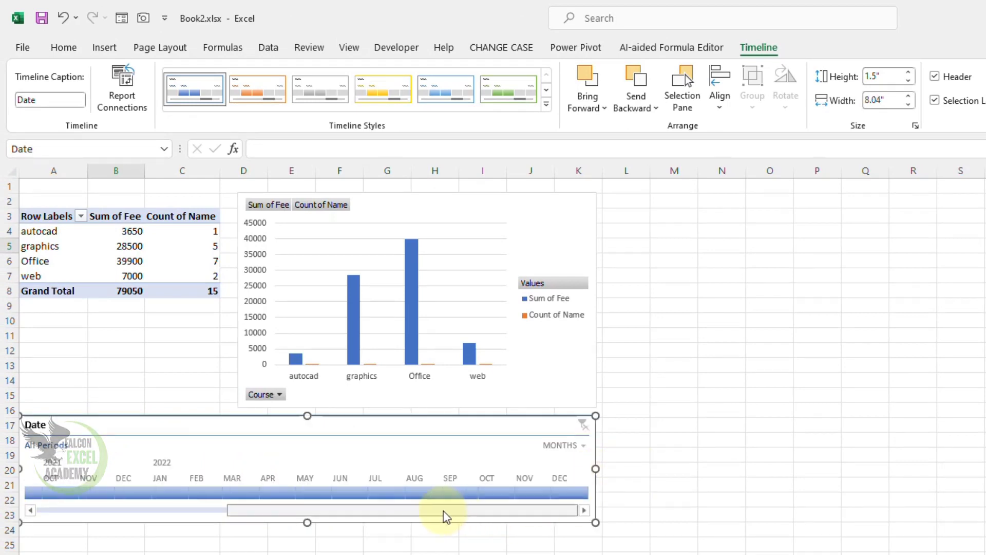
pyautogui.moveTo(443, 511); pyautogui.dragTo(130, 517)
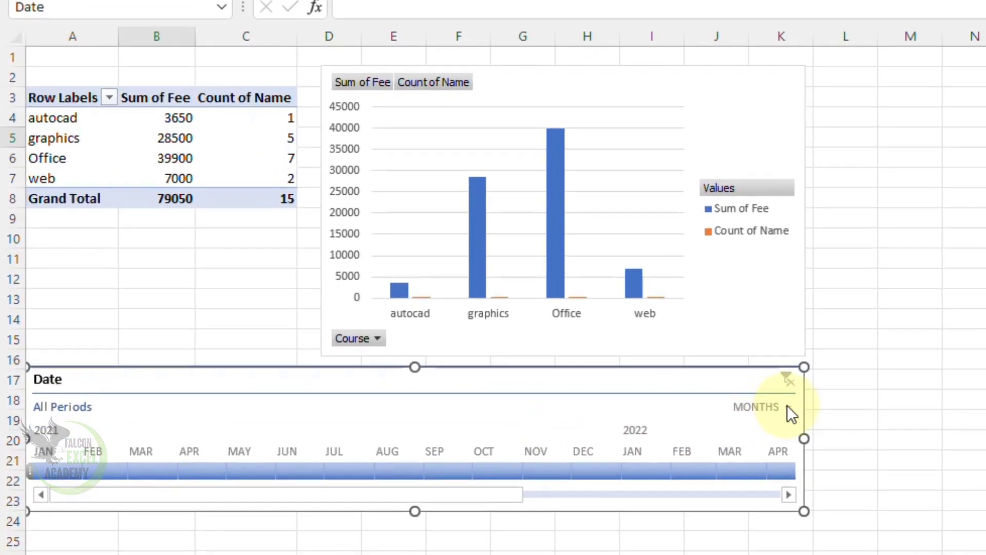
# Step: Switch the Date timeline to years and filter the PivotTable and chart to 2021, followed by 2022
pyautogui.click(788, 407)
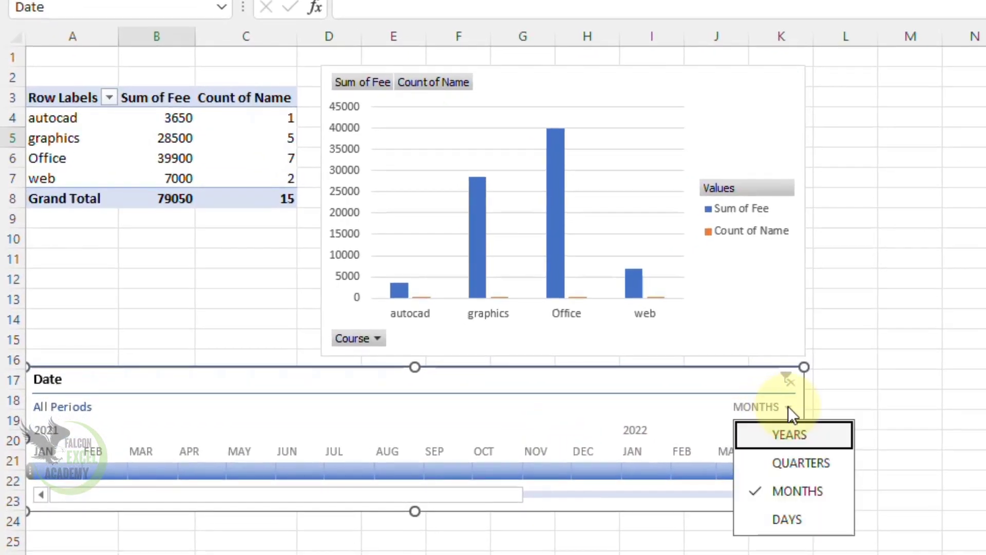
pyautogui.click(796, 437)
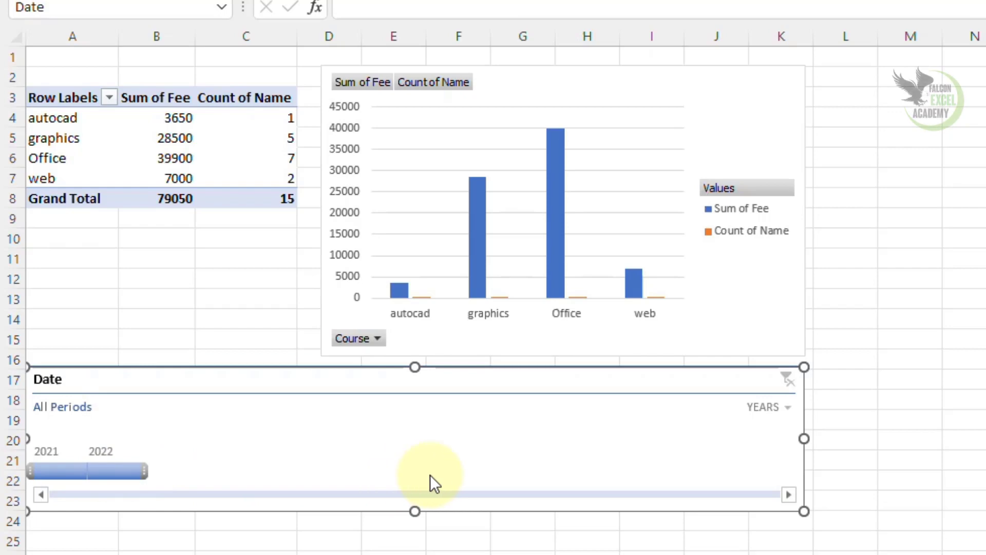
pyautogui.click(64, 470)
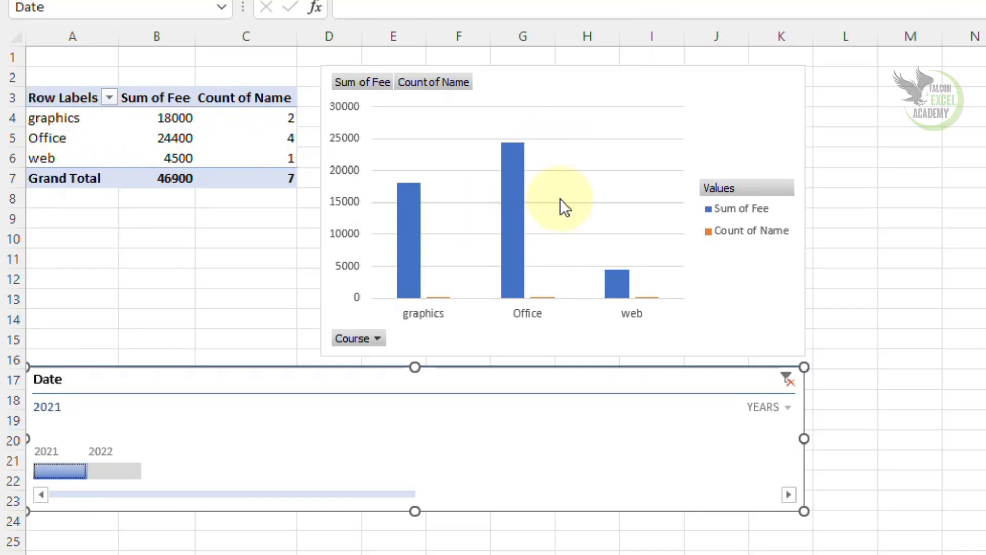
pyautogui.click(115, 472)
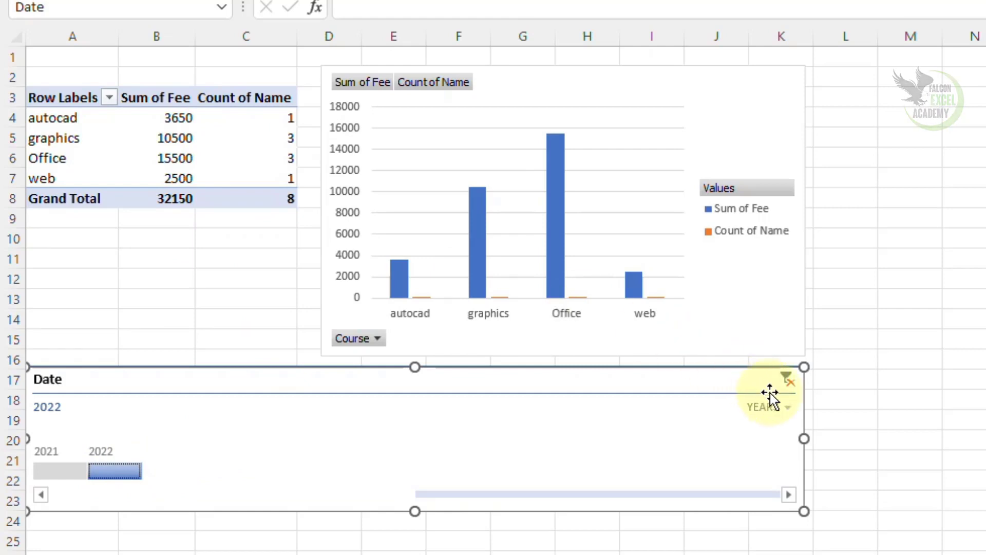
# Step: Switch the Date timeline to quarters and filter by individual 2022 quarters, ending with the range Q1 to Q4 2021
pyautogui.click(786, 407)
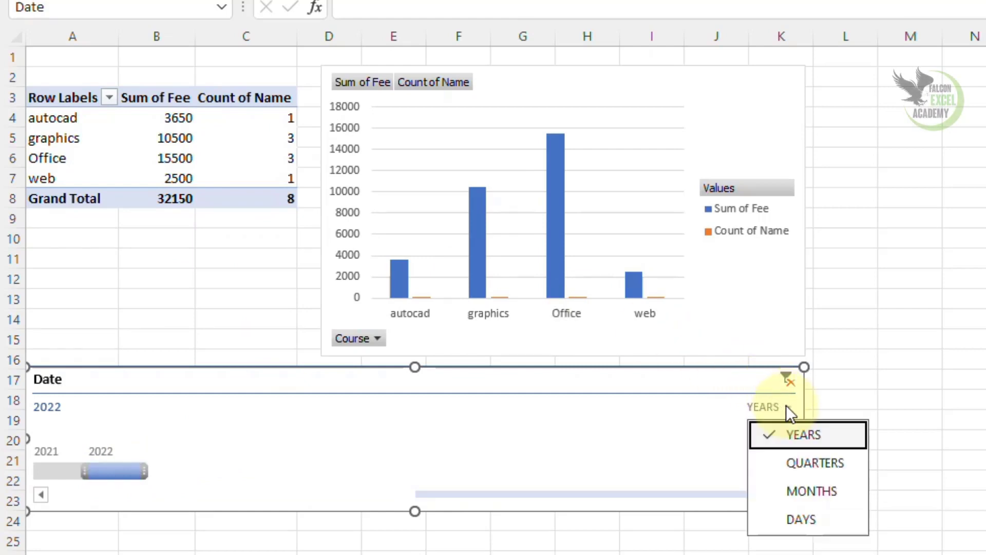
pyautogui.click(810, 463)
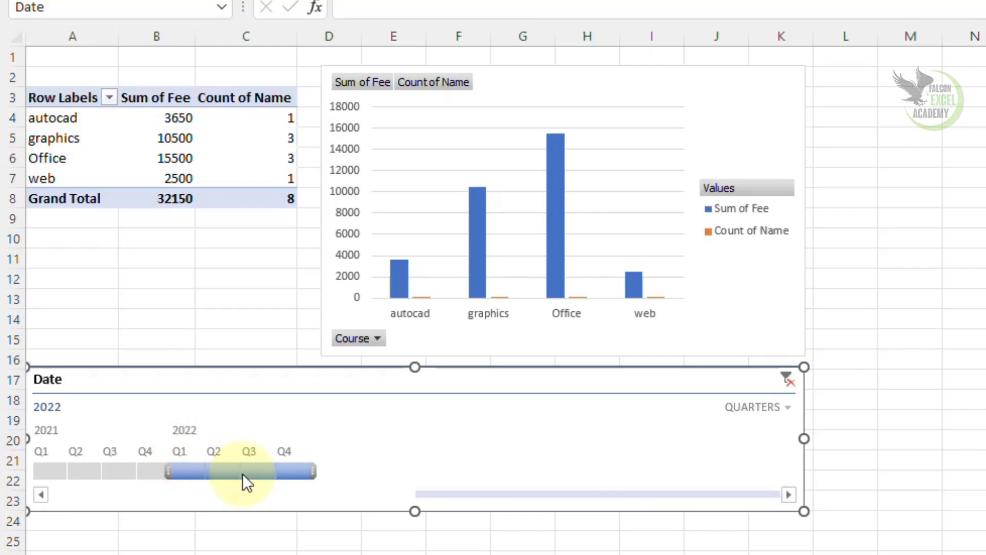
pyautogui.click(190, 477)
pyautogui.moveTo(192, 477); pyautogui.dragTo(270, 472)
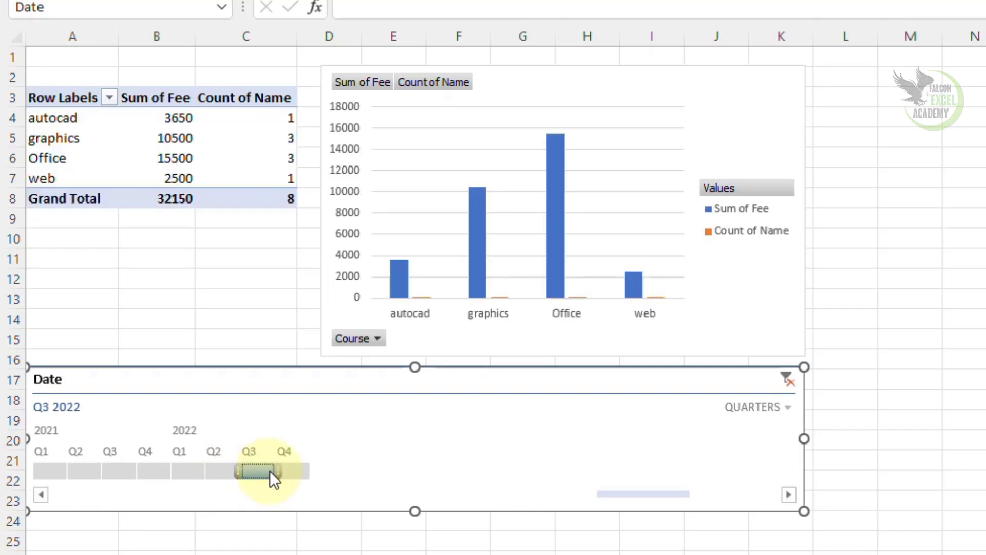
pyautogui.click(300, 471)
pyautogui.moveTo(46, 470); pyautogui.dragTo(159, 474)
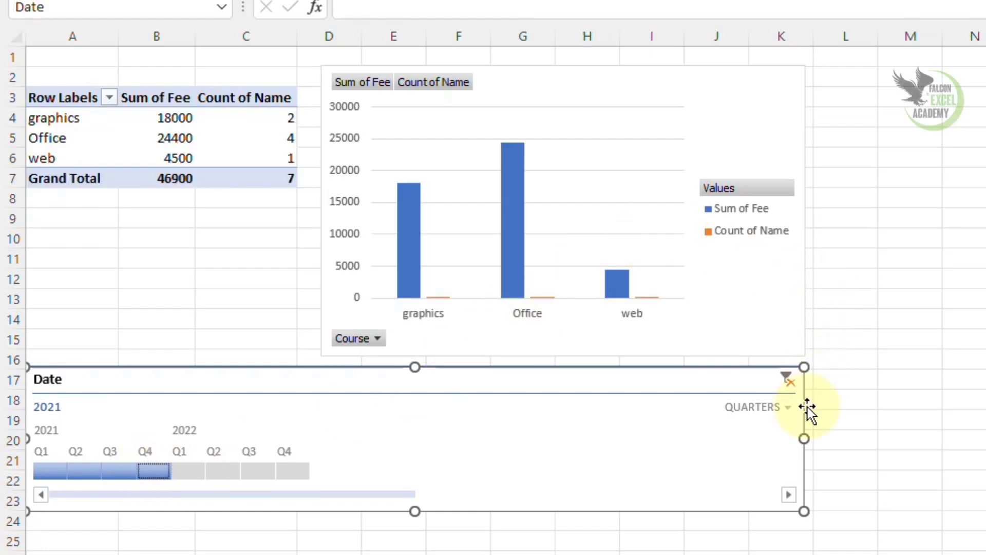
# Step: Switch the Date timeline to months and filter by December 2021, followed by the range January to November 2021
pyautogui.click(784, 411)
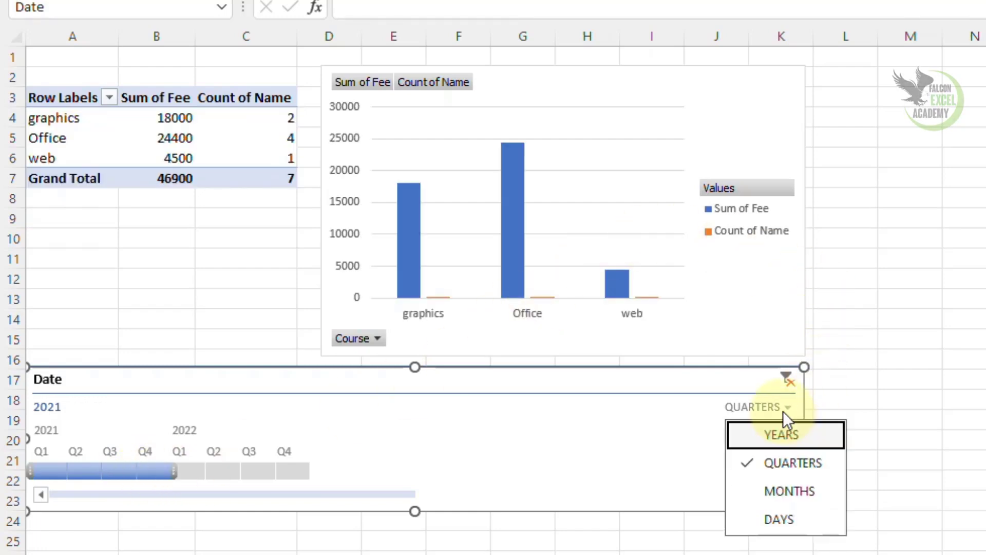
pyautogui.click(792, 495)
pyautogui.click(599, 473)
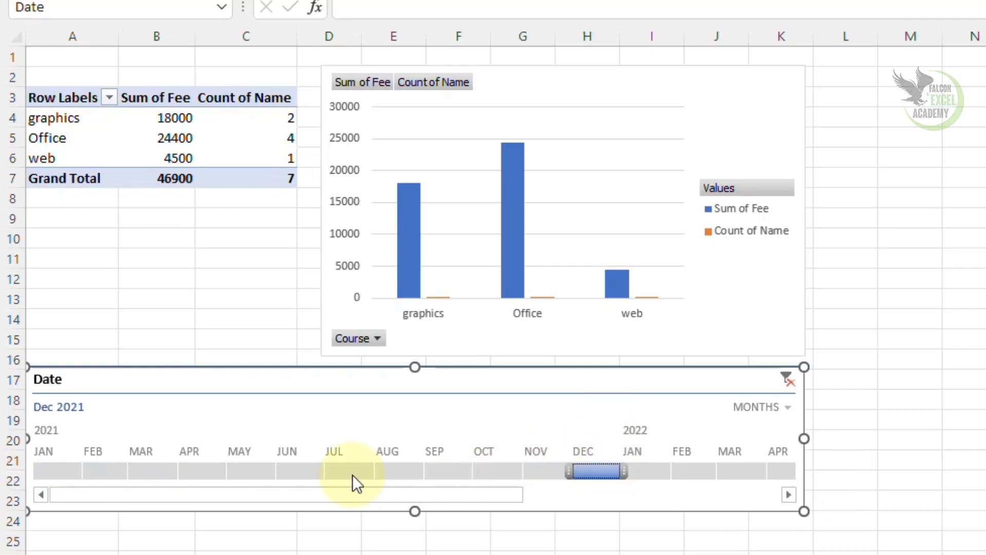
pyautogui.moveTo(70, 469); pyautogui.dragTo(570, 473)
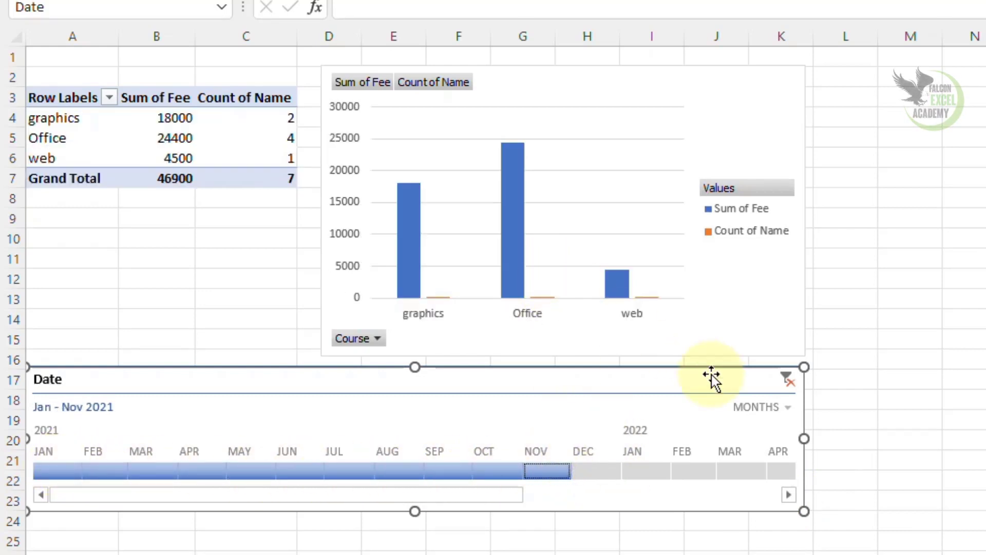
# Step: Switch the Date timeline's time level to days
pyautogui.click(751, 408)
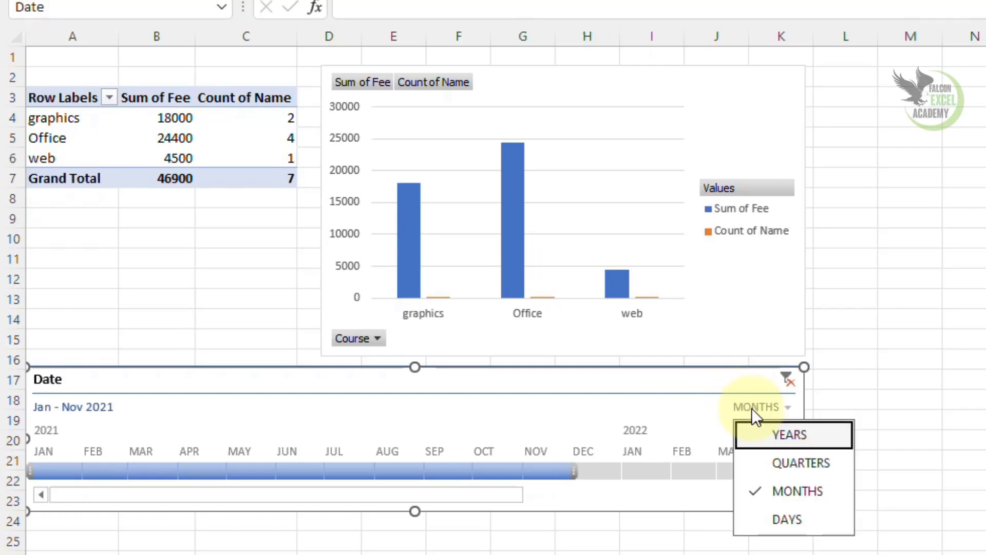
pyautogui.click(791, 518)
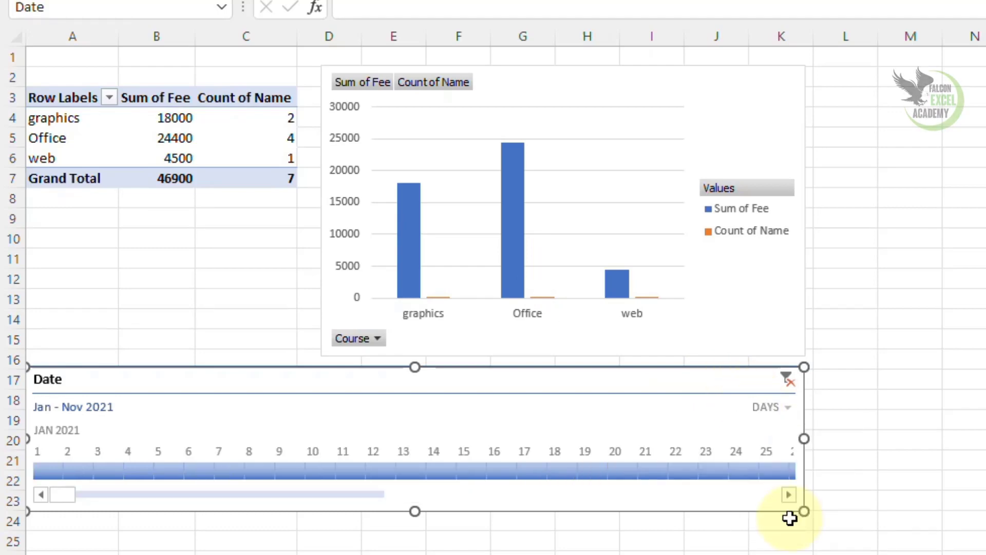
# Step: Return the Date timeline to years and alternate the filter between 2022 and 2021, ending on 2022
pyautogui.click(787, 406)
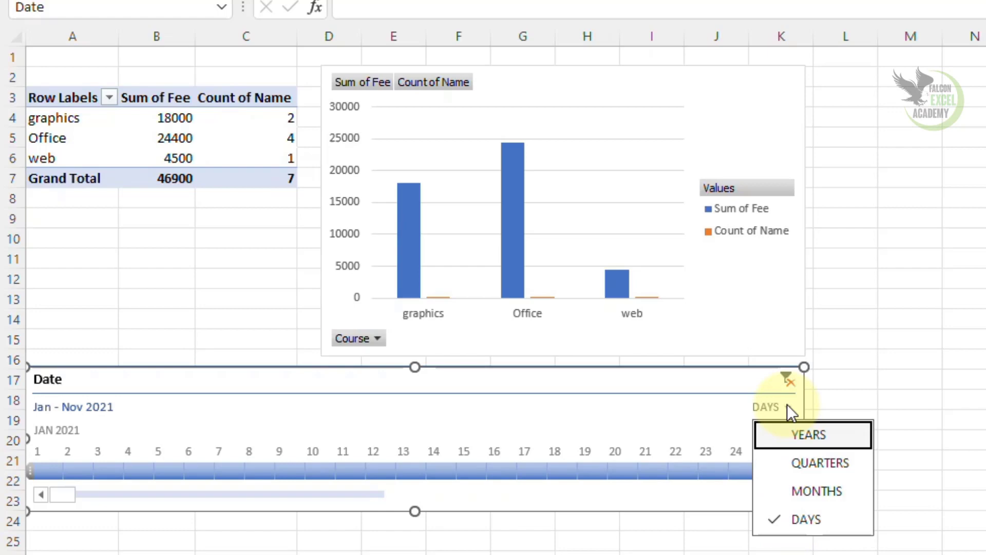
pyautogui.click(799, 437)
pyautogui.click(116, 470)
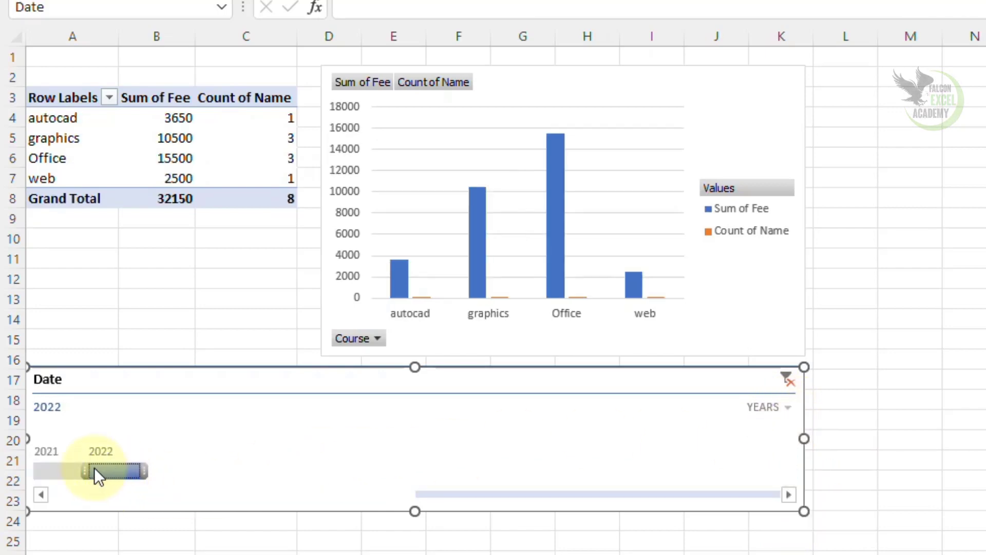
pyautogui.click(77, 468)
pyautogui.click(127, 472)
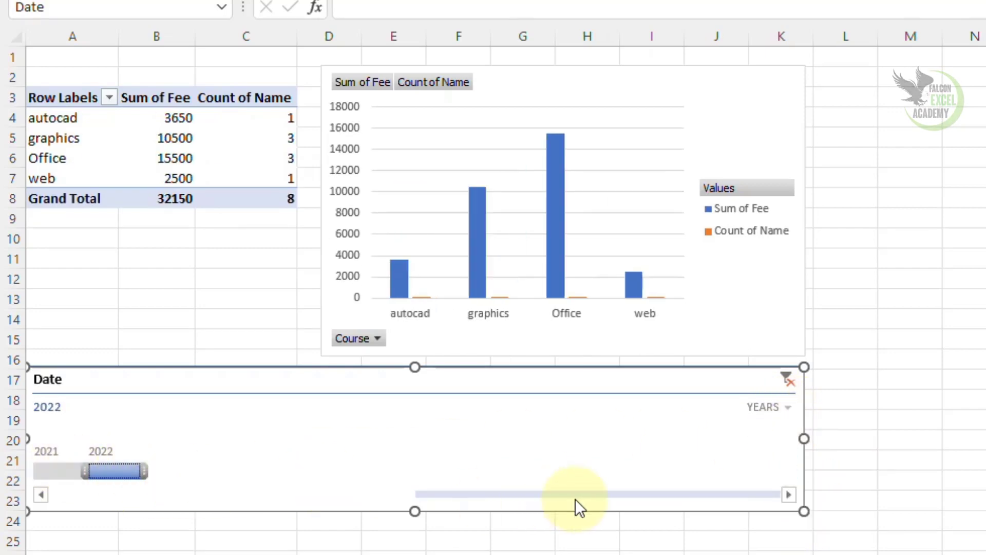